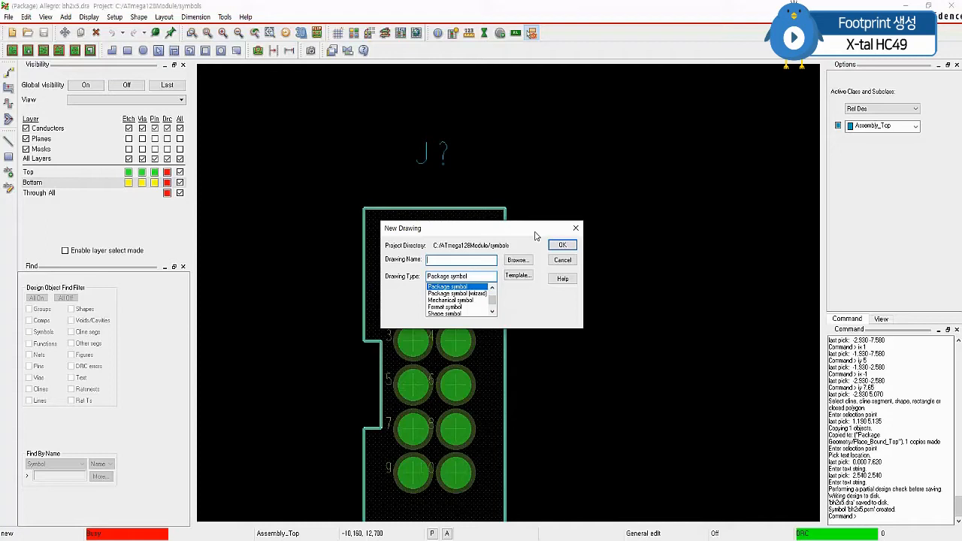
# Create a new drawing named xtal-hc49 with the drawing type Package symbol (wizard).
pyautogui.write('c')
pyautogui.write('tal')
pyautogui.write('-hc')
pyautogui.write('49')
pyautogui.click(448, 294)
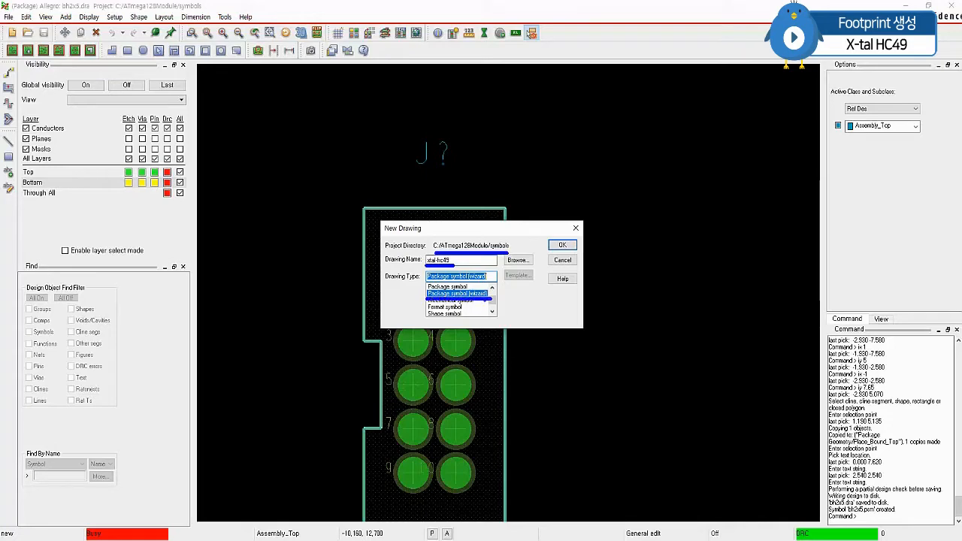
pyautogui.click(562, 244)
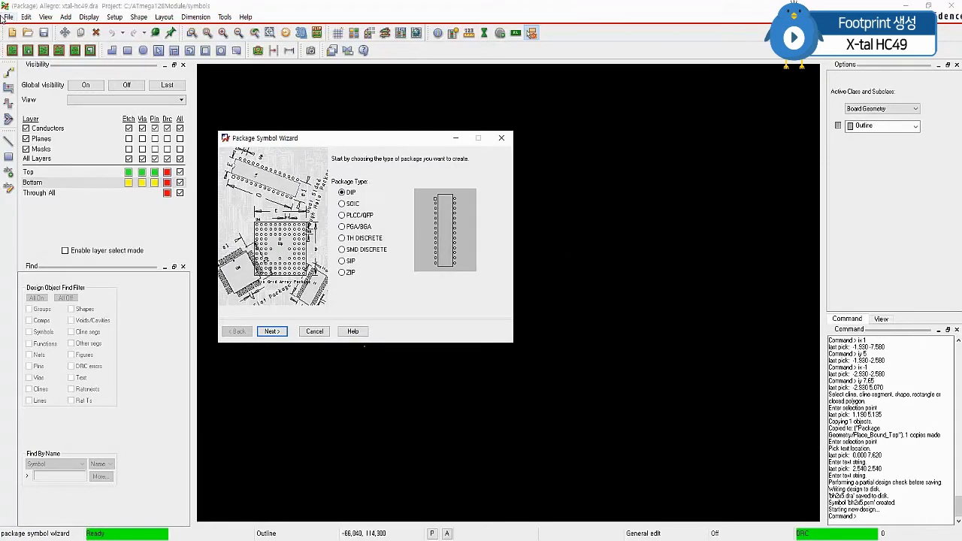
# Choose TH DISCRETE as the package type and continue to the template settings.
pyautogui.moveTo(411, 139); pyautogui.dragTo(422, 98)
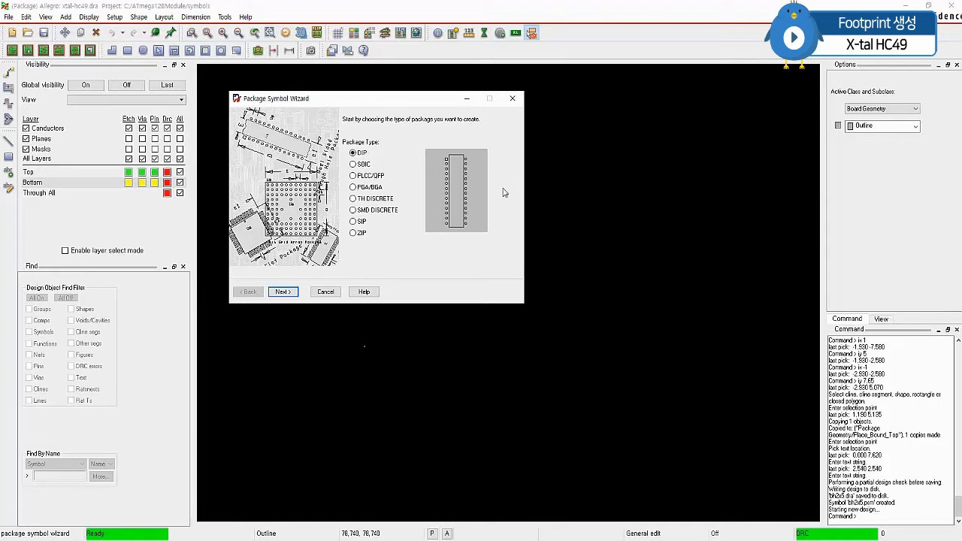
pyautogui.click(352, 200)
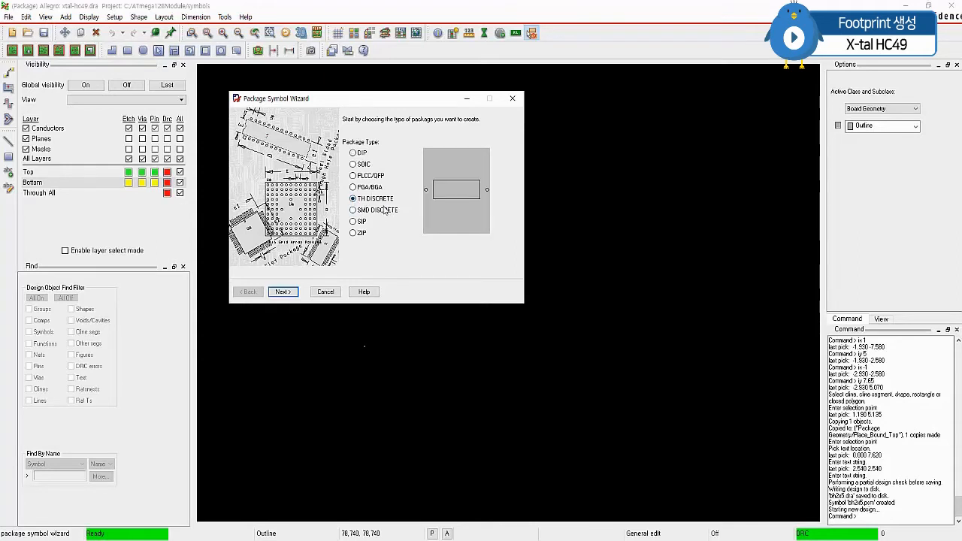
pyautogui.click(284, 293)
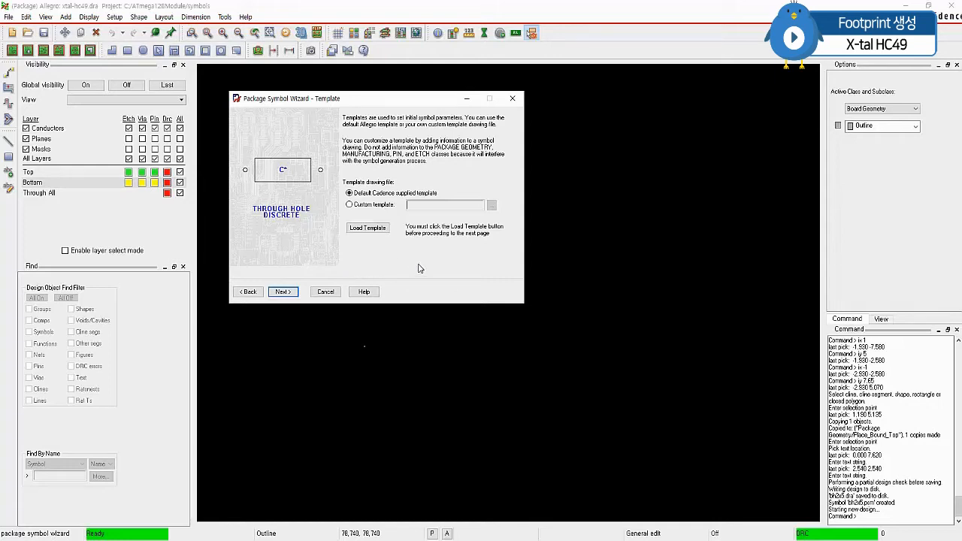
# Load the default Cadence supplied template, accept the compatibility update, and continue to the general parameters.
pyautogui.click(416, 203)
pyautogui.click(367, 228)
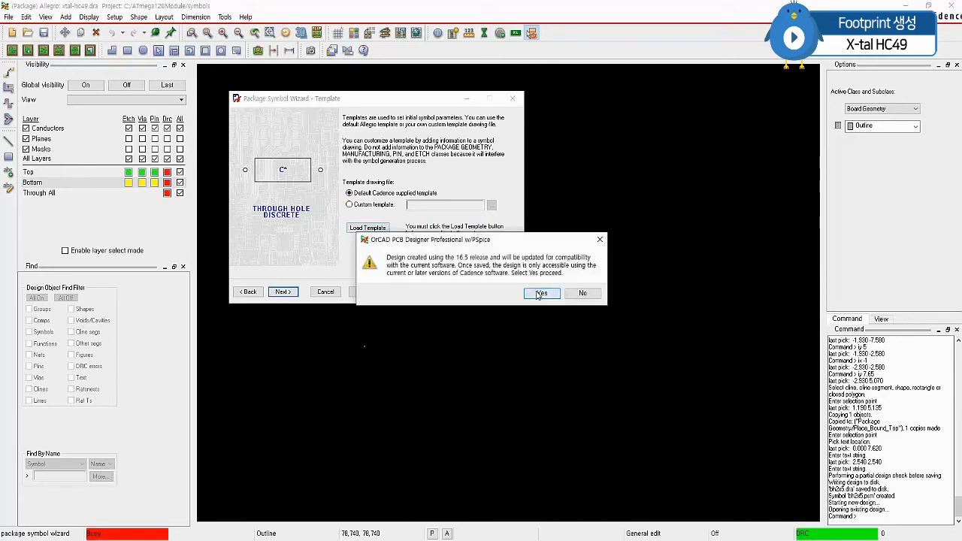
pyautogui.click(538, 292)
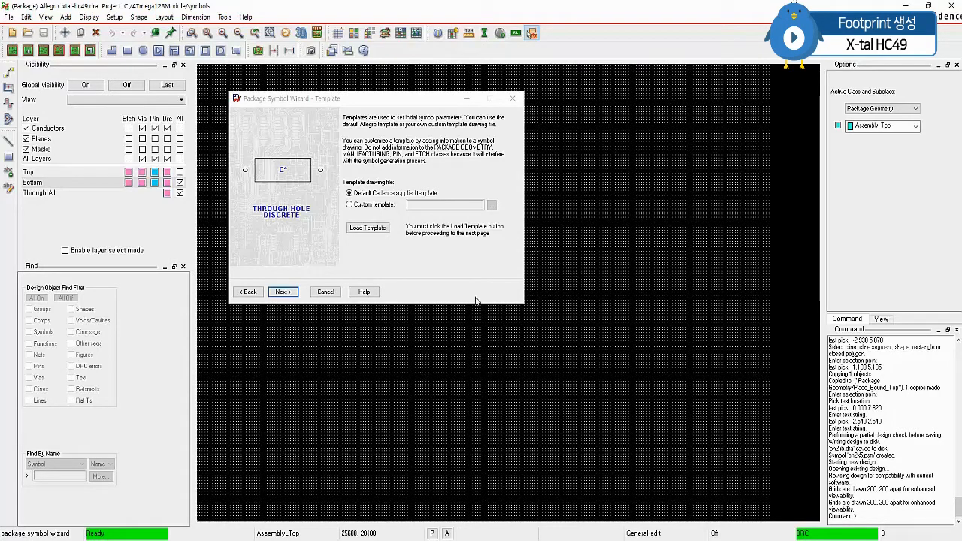
pyautogui.click(283, 293)
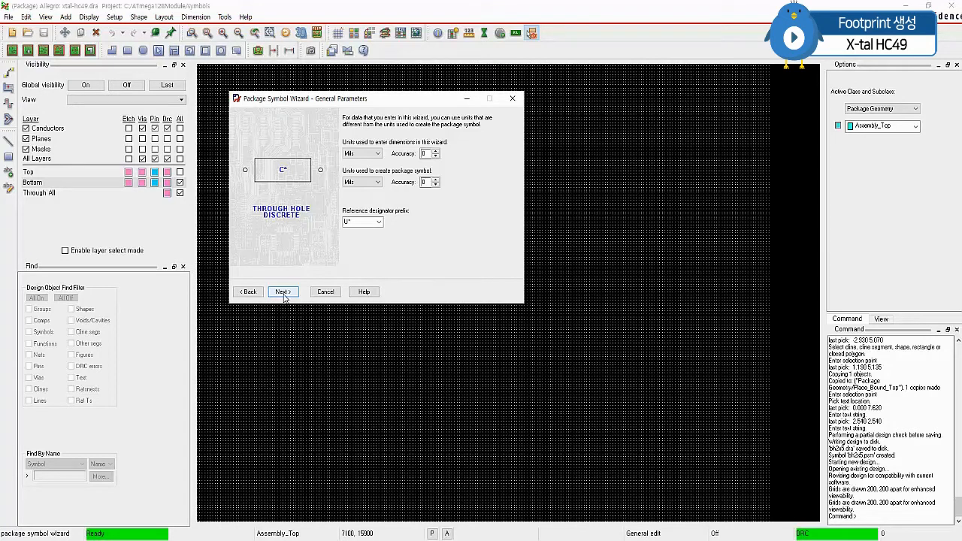
# Set both the wizard and package symbol units to Millimeter and the reference designator prefix to Y*.
pyautogui.click(369, 154)
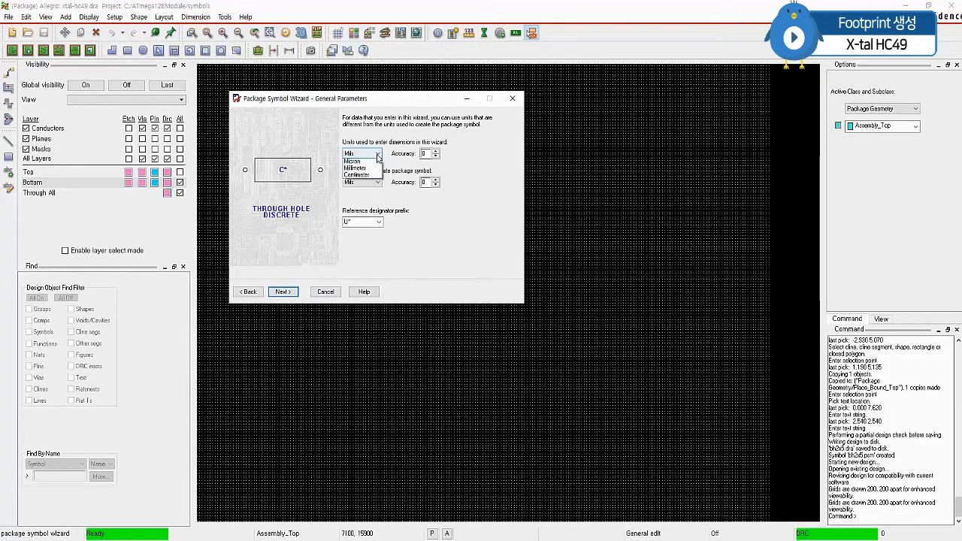
pyautogui.click(365, 183)
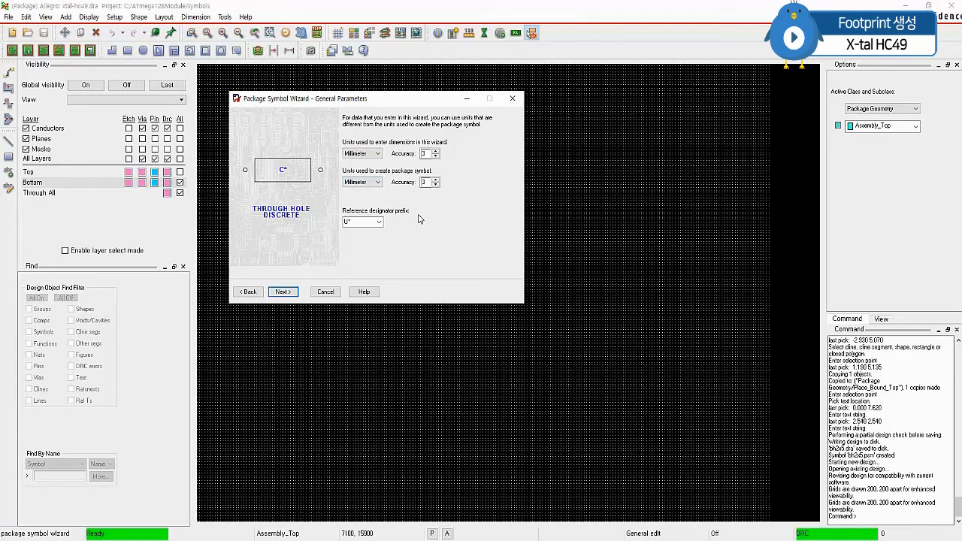
pyautogui.click(379, 222)
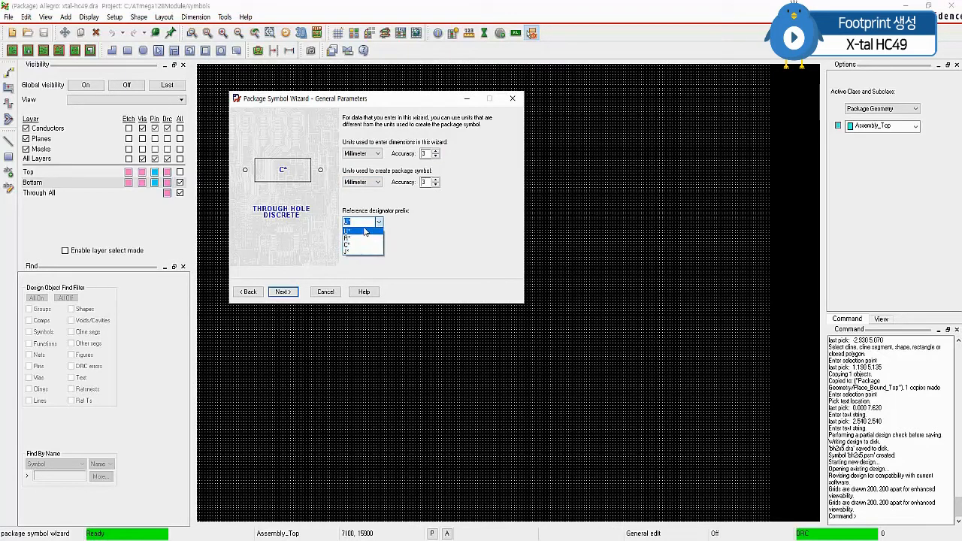
pyautogui.click(373, 225)
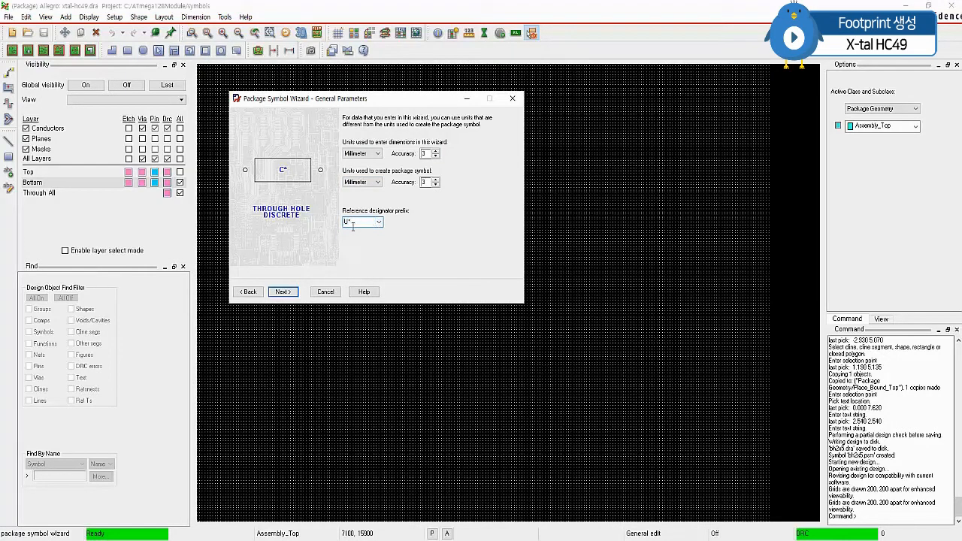
pyautogui.press('BackSpace')
pyautogui.write('Y')
pyautogui.click(295, 291)
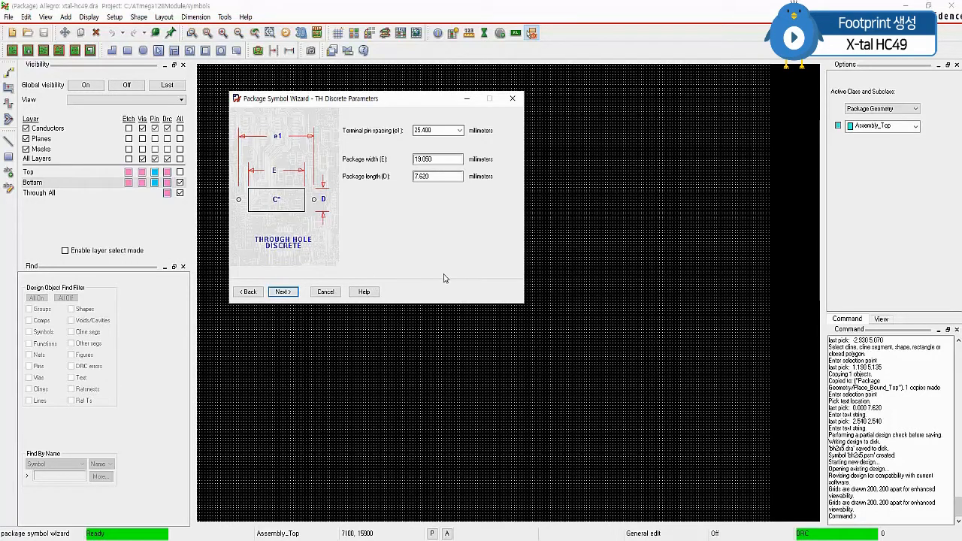
# Set the terminal pin spacing to 4.88 mm, package width to 11.05 mm and package length to 4.65 mm.
pyautogui.doubleClick(434, 137)
pyautogui.write('4.88')
pyautogui.moveTo(451, 164); pyautogui.dragTo(406, 162)
pyautogui.write('11.05')
pyautogui.click(429, 178)
pyautogui.moveTo(442, 180); pyautogui.dragTo(408, 183)
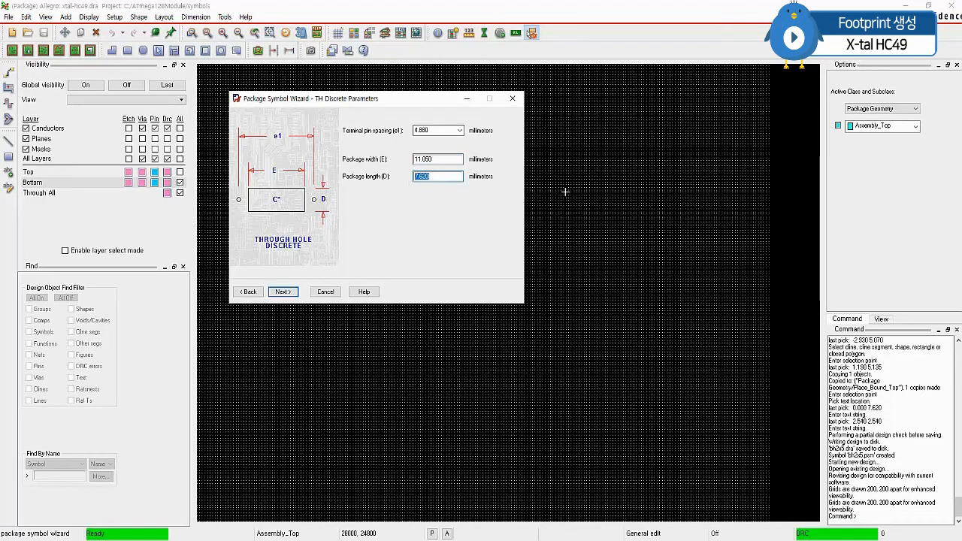
pyautogui.write('4.65')
pyautogui.click(282, 291)
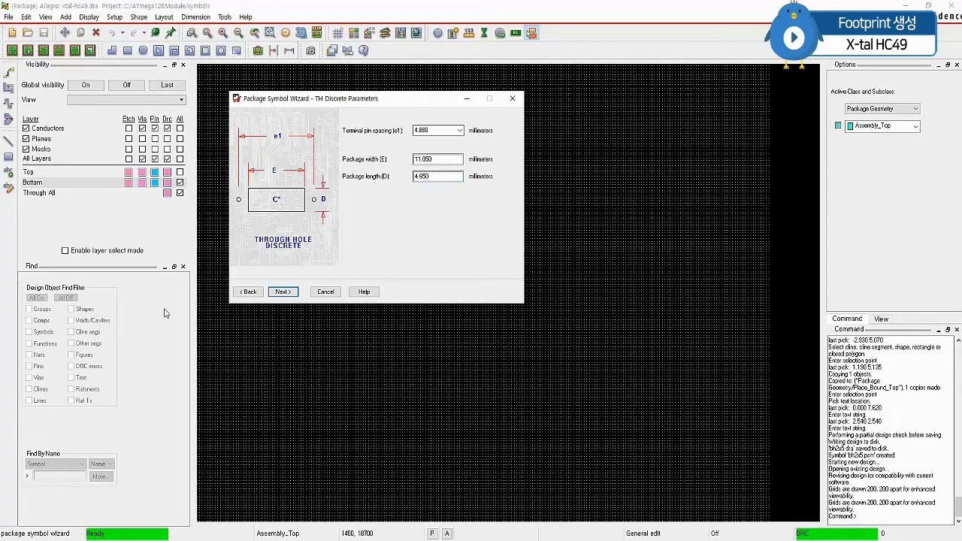
pyautogui.click(279, 294)
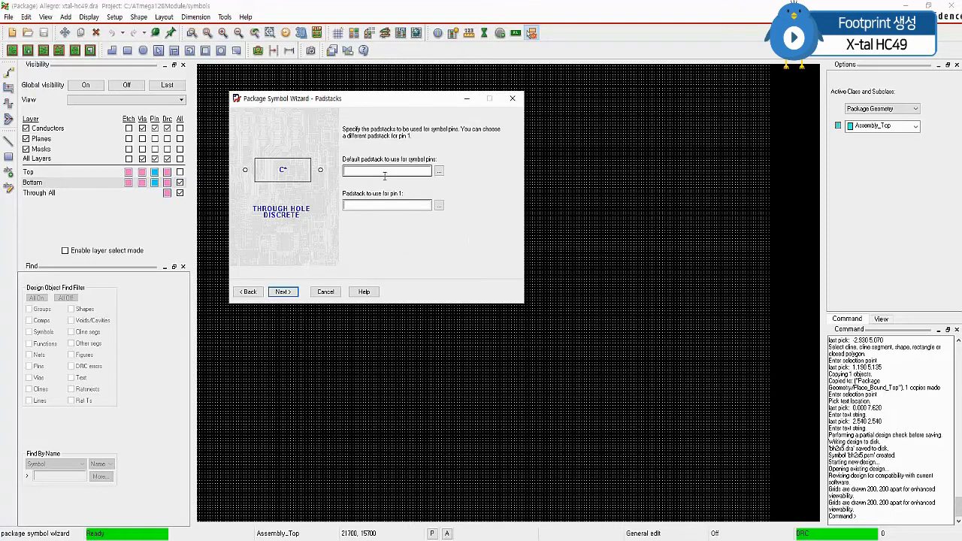
# Find the pad55 padstacks in the library and assign pad55cir25d to the symbol pins.
pyautogui.click(439, 172)
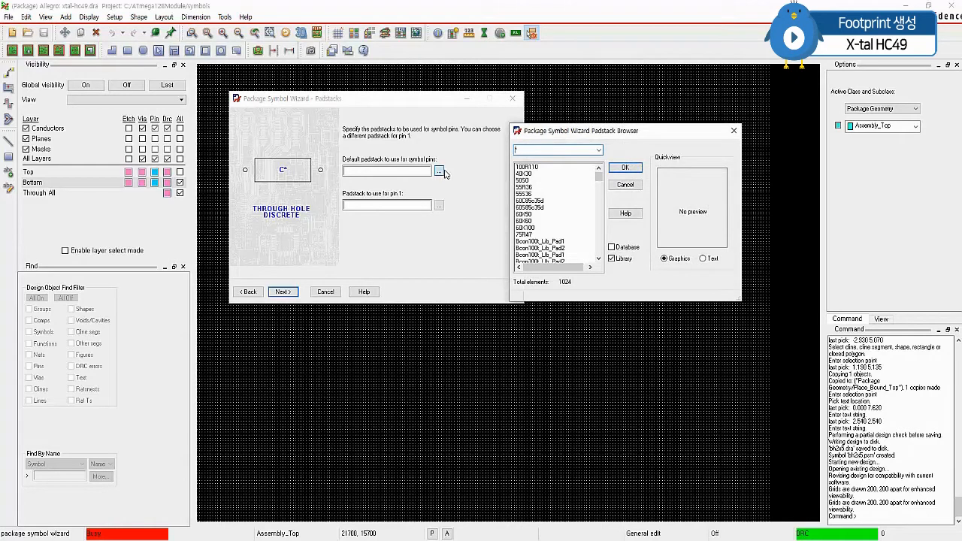
pyautogui.write('pad55')
pyautogui.press('Return')
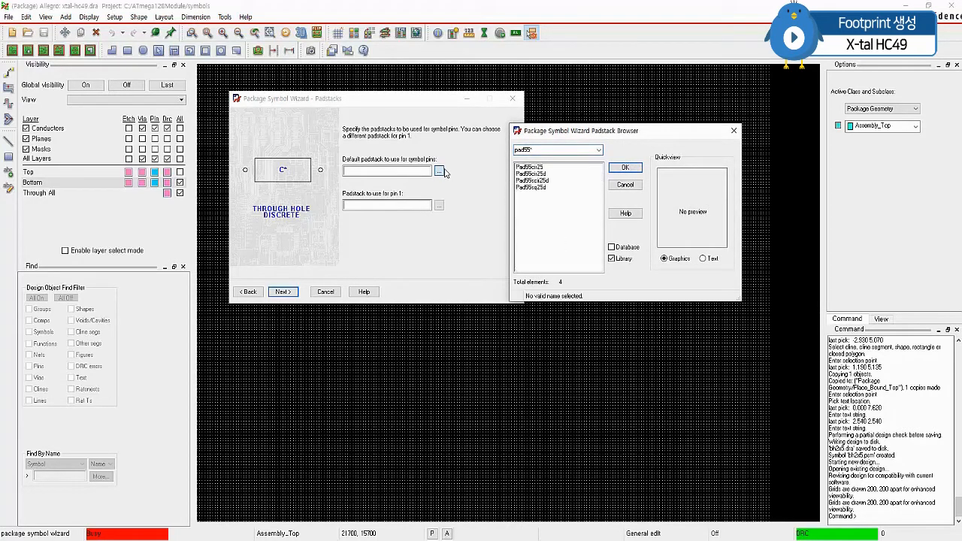
pyautogui.click(541, 175)
pyautogui.click(625, 169)
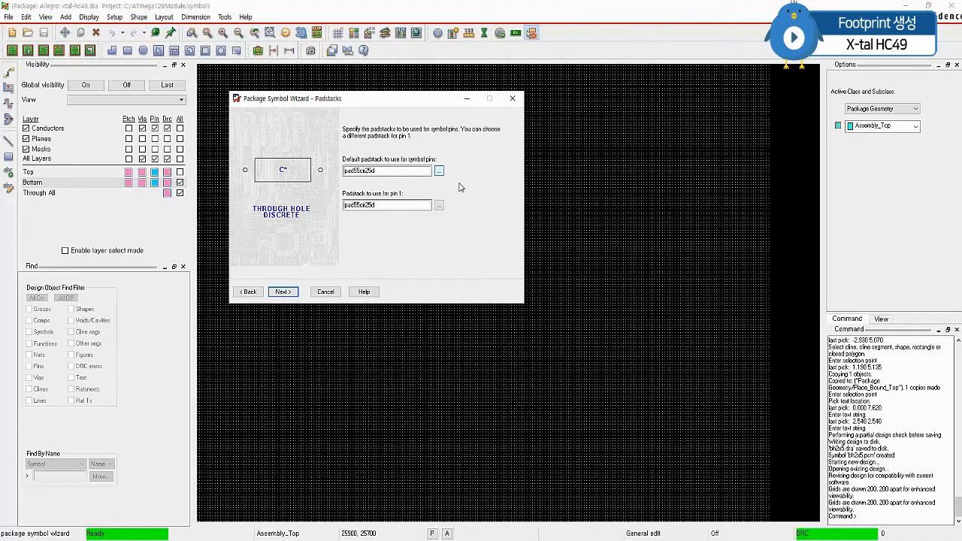
pyautogui.click(281, 293)
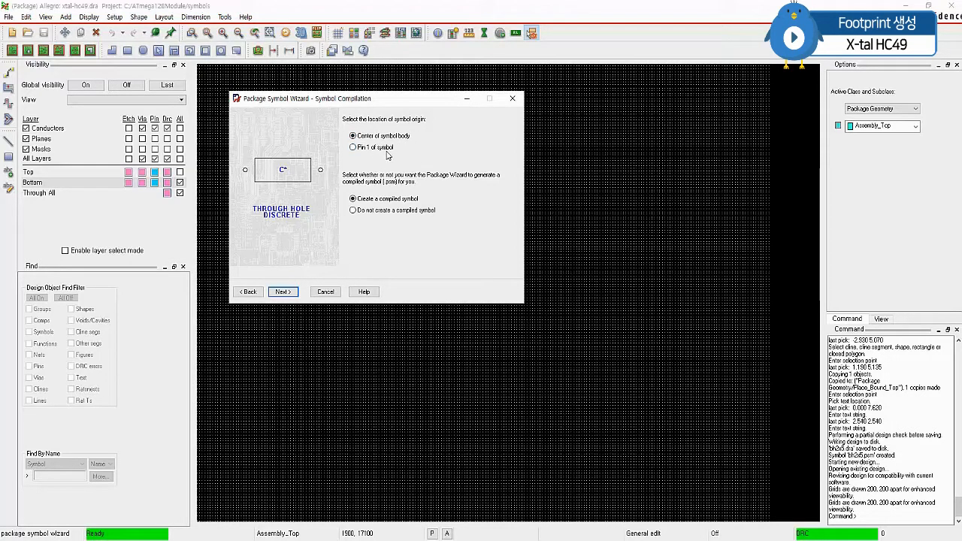
# Place the symbol origin at pin 1, choose not to create a compiled symbol, and finish the wizard.
pyautogui.click(353, 148)
pyautogui.click(353, 211)
pyautogui.click(283, 292)
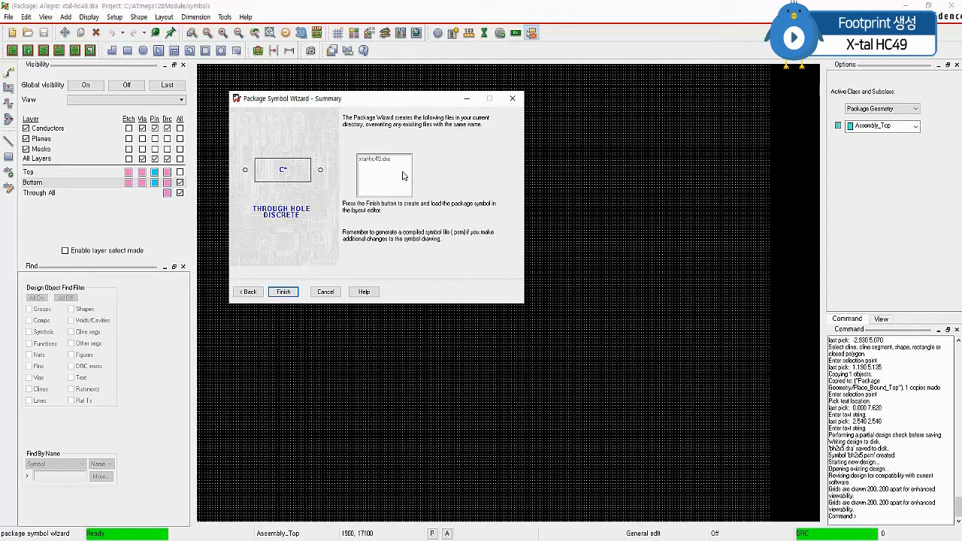
pyautogui.click(283, 292)
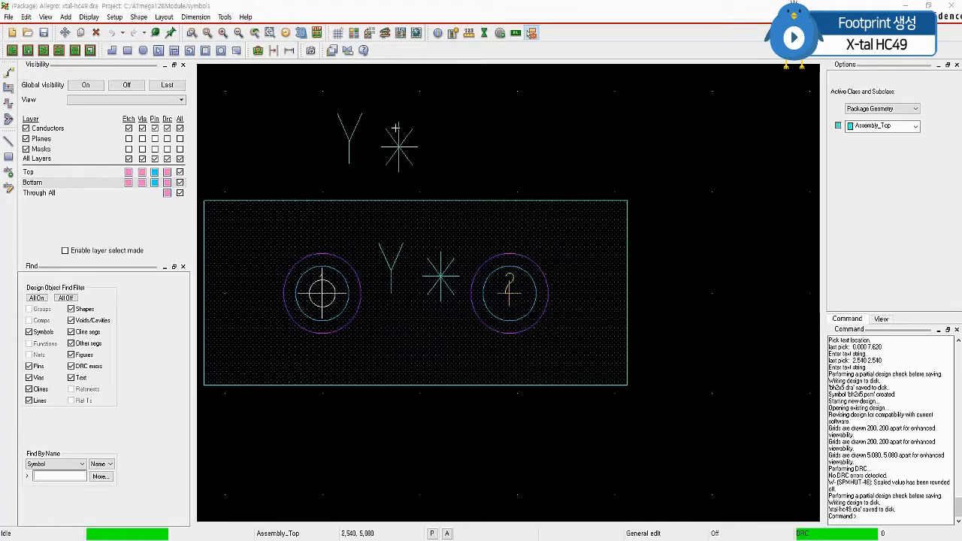
pyautogui.click(89, 16)
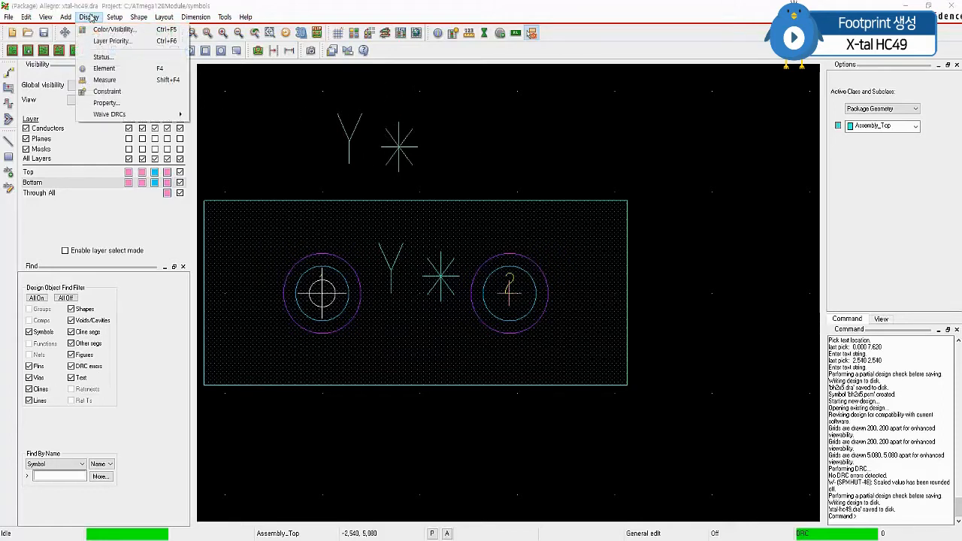
pyautogui.click(138, 33)
pyautogui.click(829, 117)
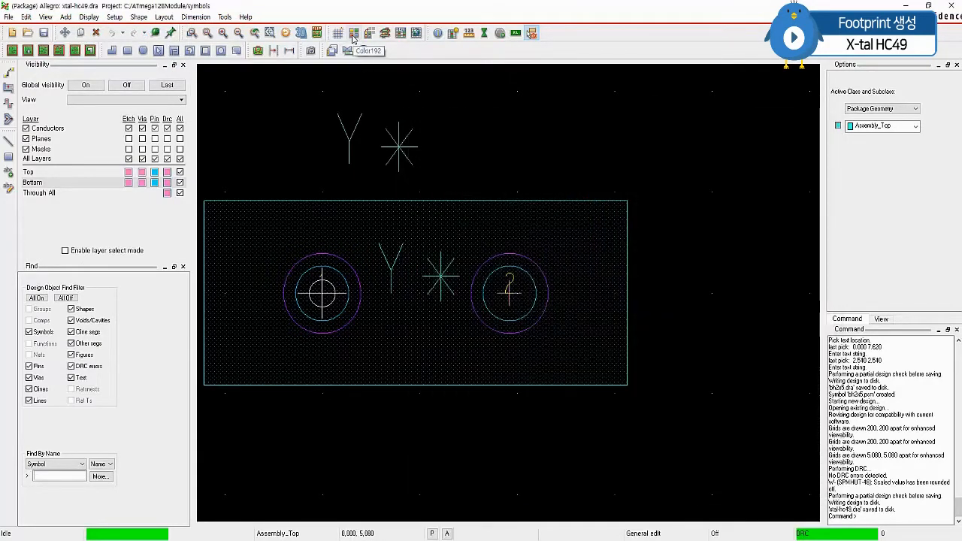
# Hide all Geometry layers in the color settings and make only Assembly_Top visible again.
pyautogui.click(353, 35)
pyautogui.moveTo(601, 121); pyautogui.dragTo(695, 78)
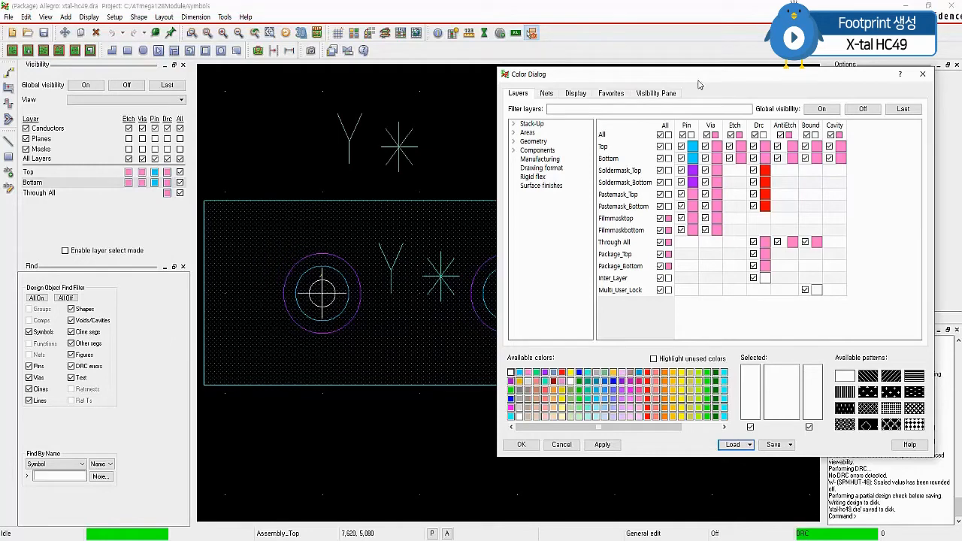
pyautogui.click(533, 142)
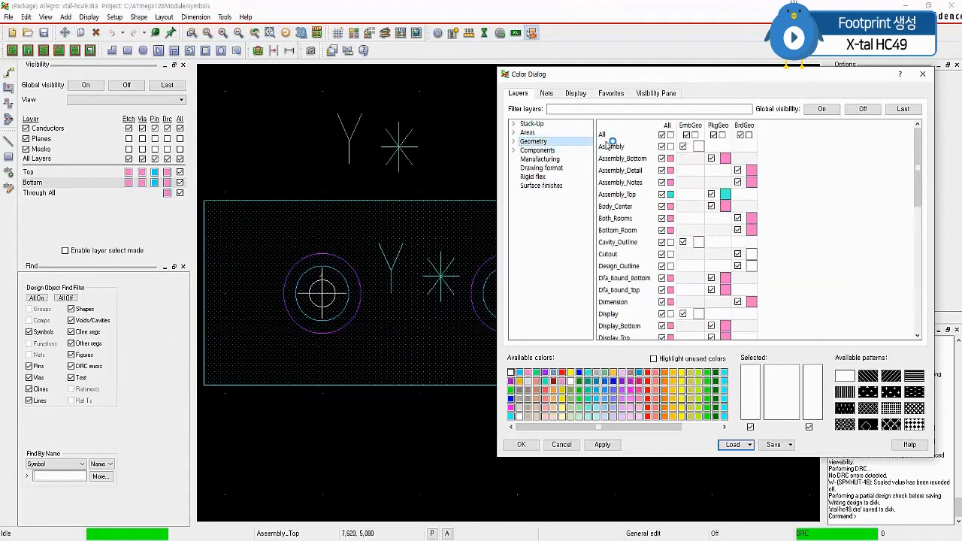
pyautogui.click(662, 136)
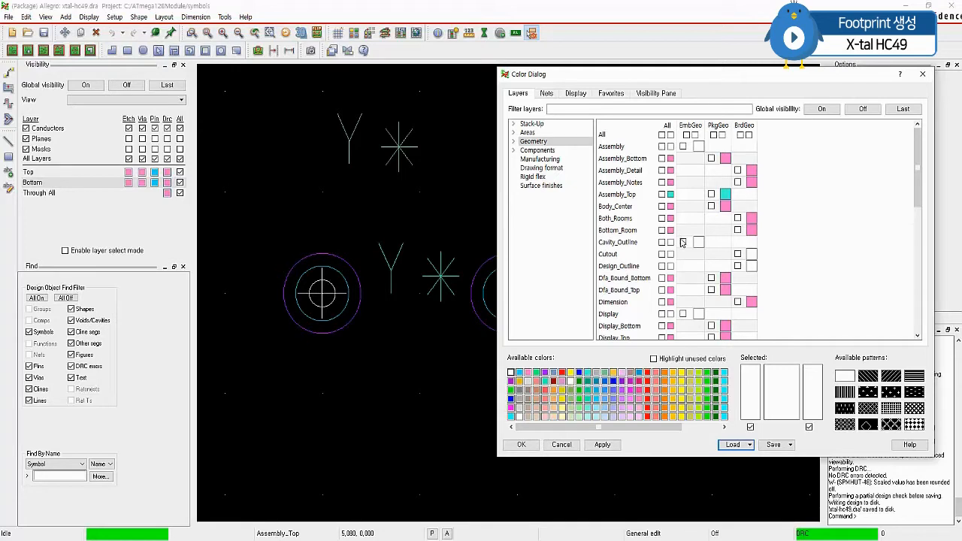
pyautogui.click(662, 195)
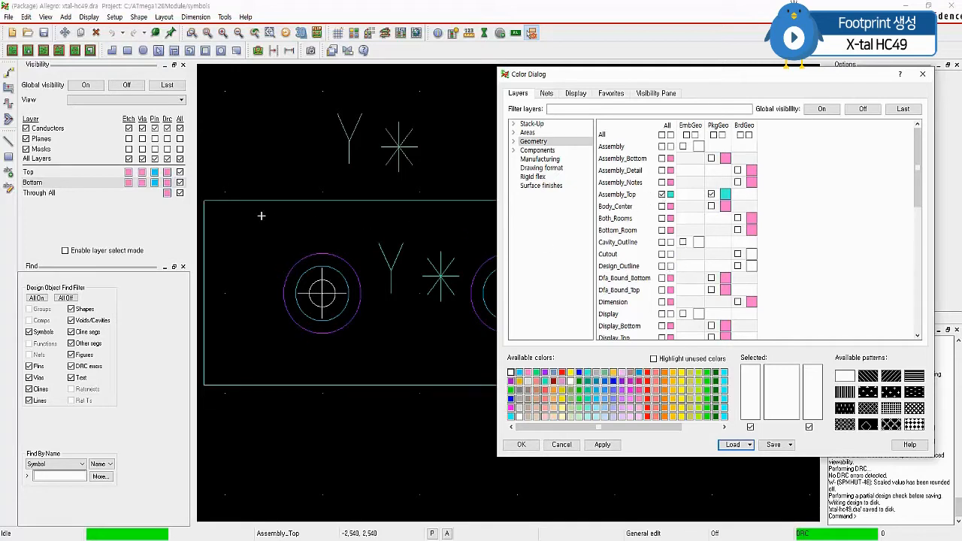
# Make the Silkscreen_Top geometry layer visible and accept the color settings.
pyautogui.scroll(-4, 706, 257)
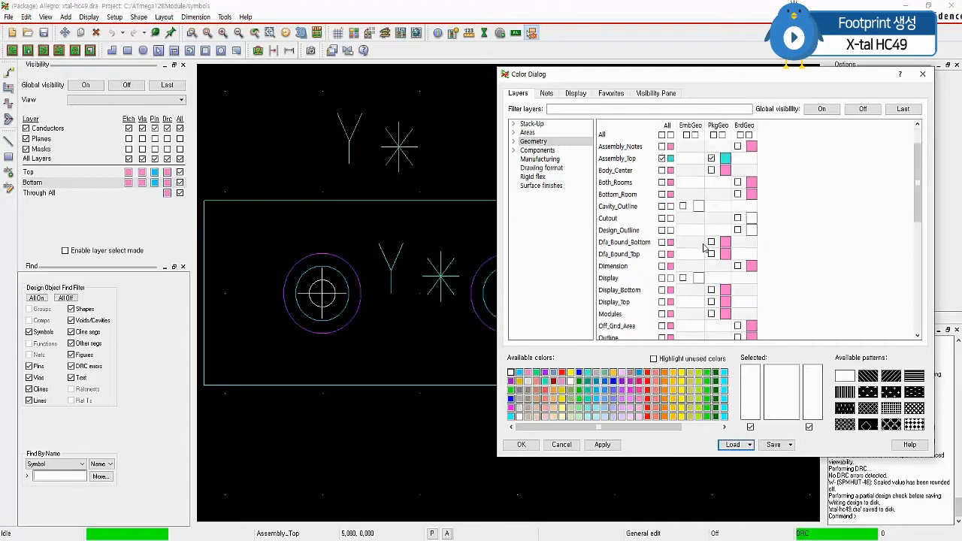
pyautogui.scroll(-1, 706, 274)
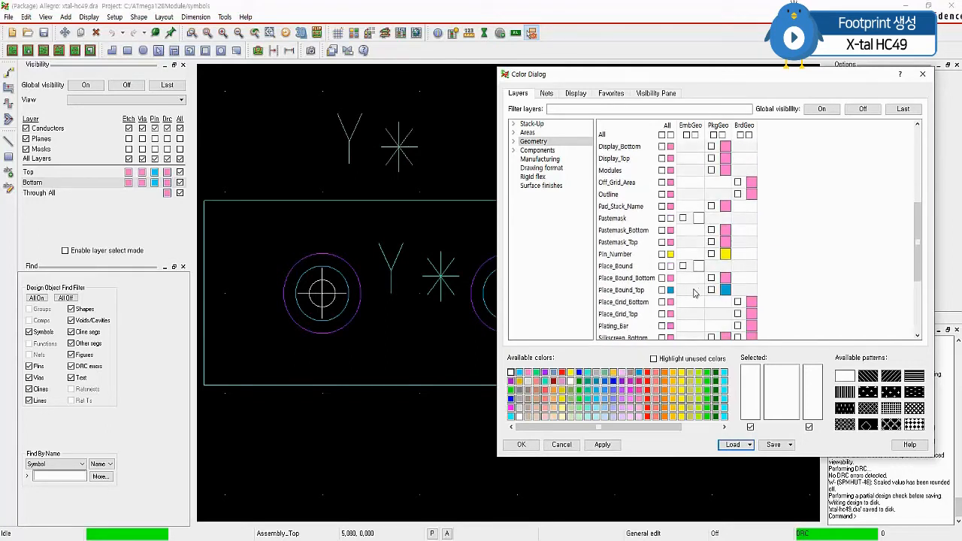
pyautogui.scroll(-2, 646, 302)
pyautogui.scroll(-1, 647, 308)
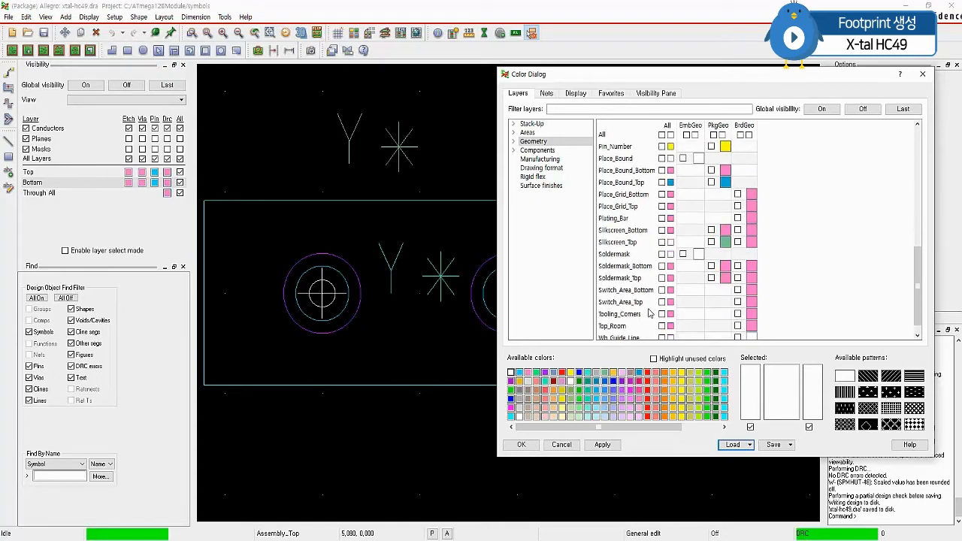
pyautogui.click(662, 243)
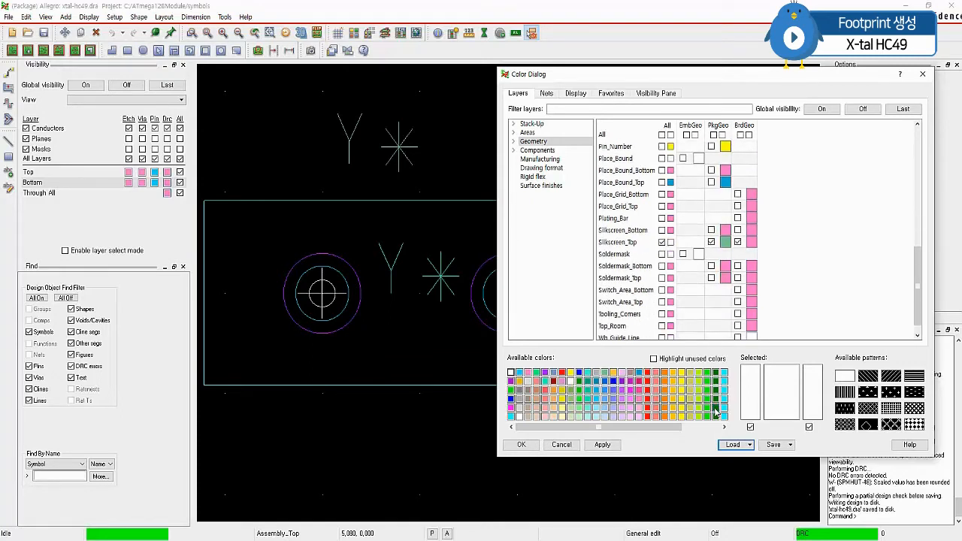
pyautogui.click(522, 445)
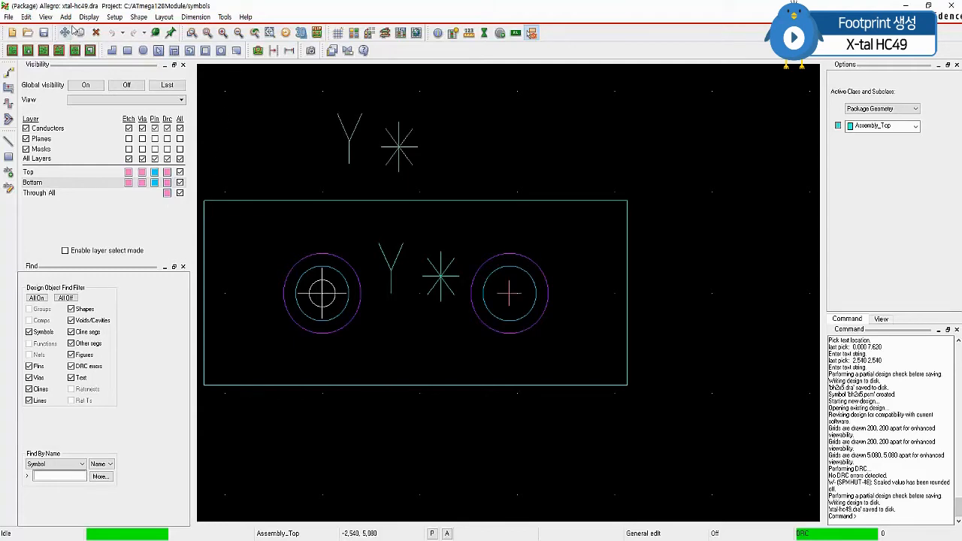
# Fillet all four corners of the rectangular package outline with a radius of 2.000 and finish the fillet command.
pyautogui.click(192, 17)
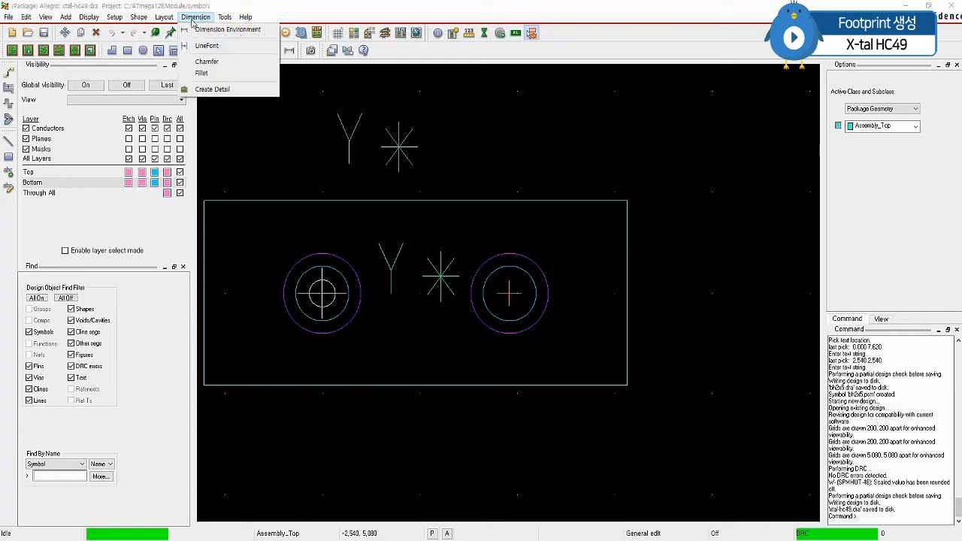
pyautogui.click(217, 73)
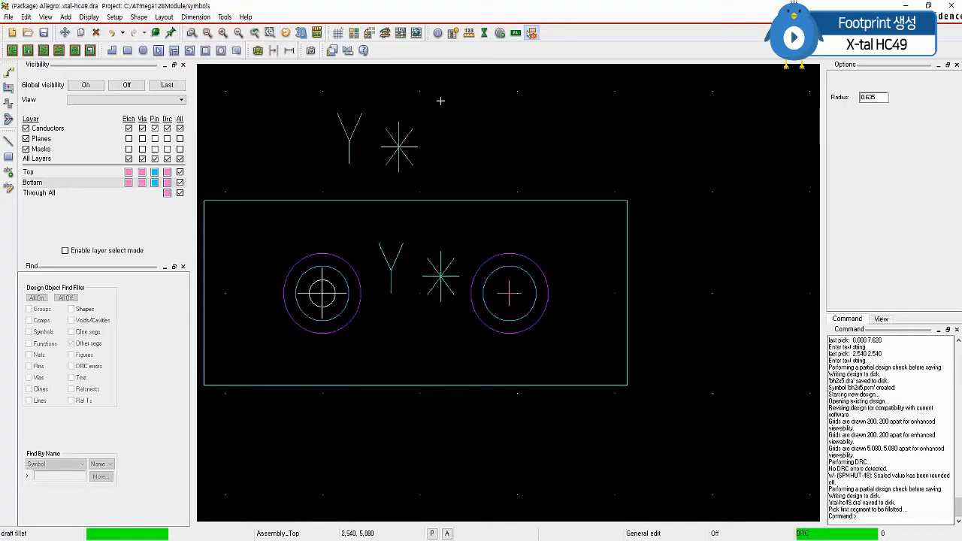
pyautogui.moveTo(886, 97); pyautogui.dragTo(853, 99)
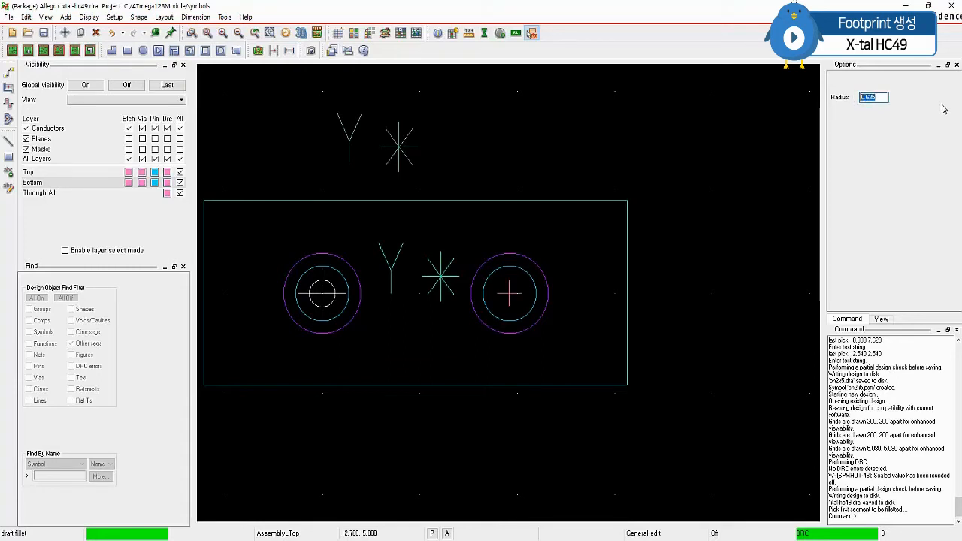
pyautogui.write('2')
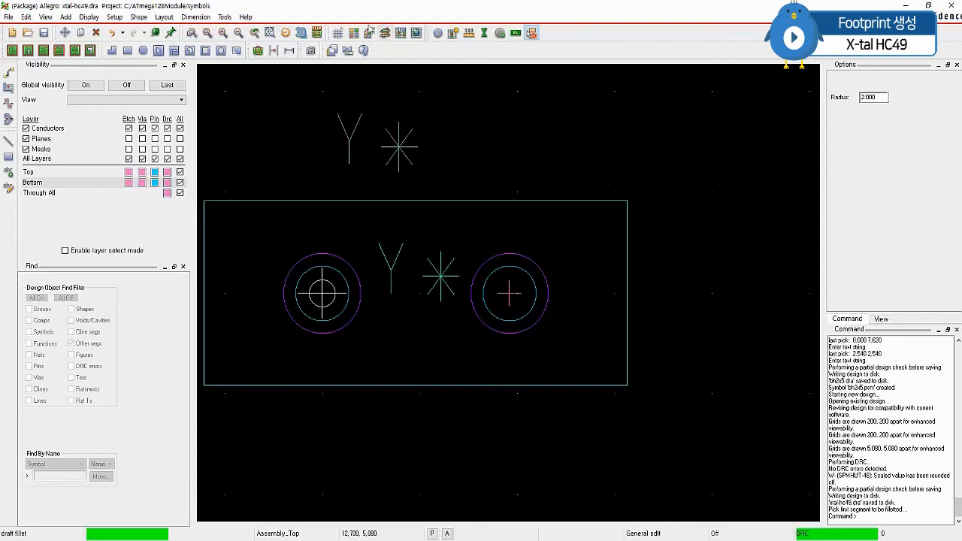
pyautogui.scroll(-2, 211, 211)
pyautogui.moveTo(385, 224); pyautogui.dragTo(418, 257)
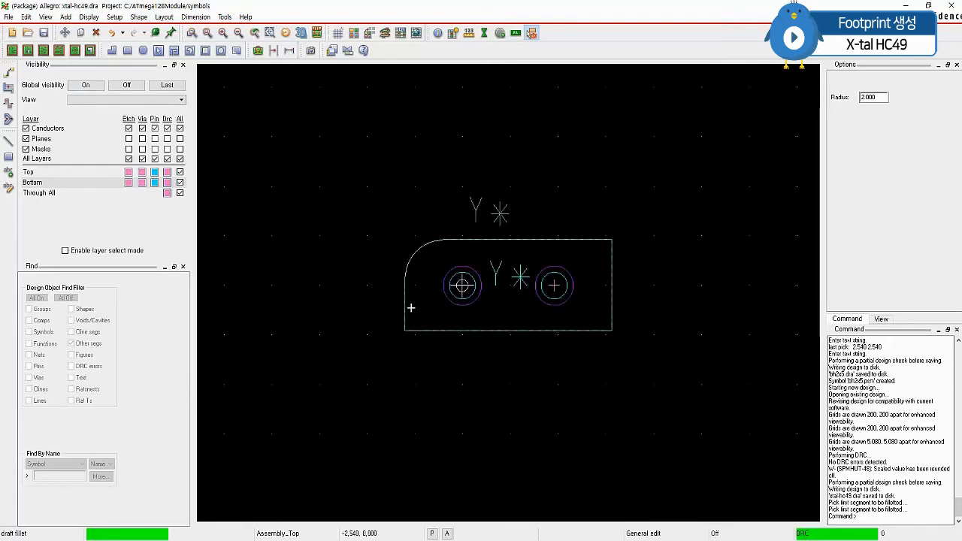
pyautogui.moveTo(389, 311); pyautogui.dragTo(421, 346)
pyautogui.moveTo(593, 225); pyautogui.dragTo(630, 264)
pyautogui.moveTo(637, 353); pyautogui.dragTo(595, 318)
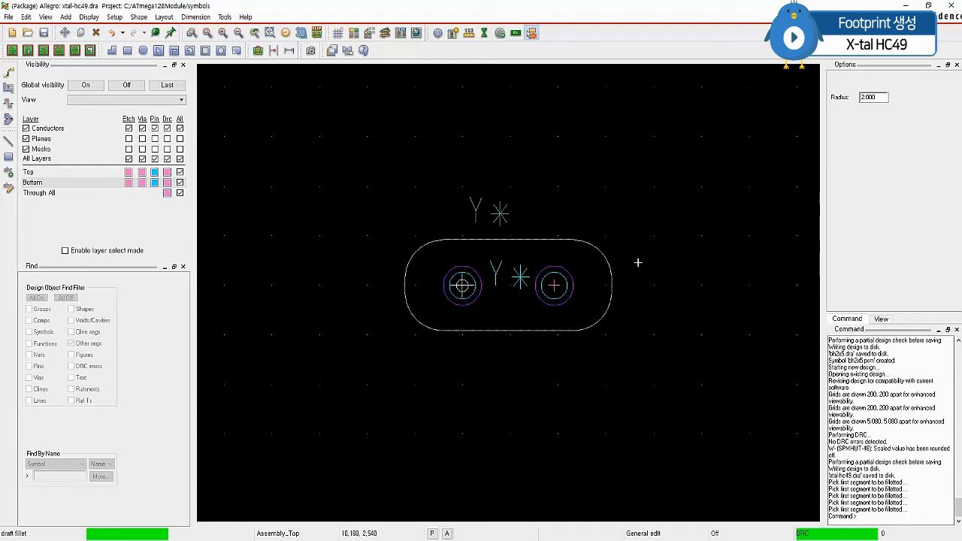
pyautogui.rightClick(600, 158)
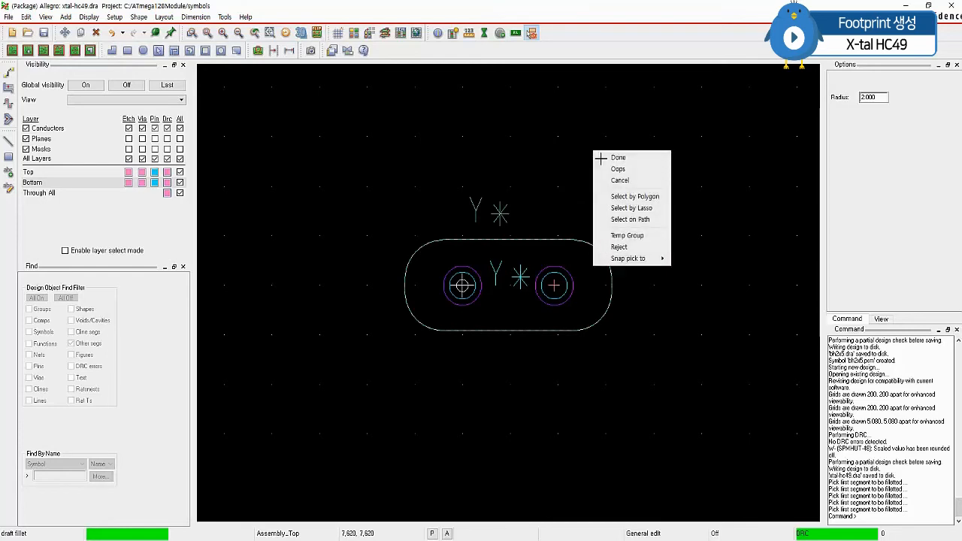
pyautogui.click(621, 158)
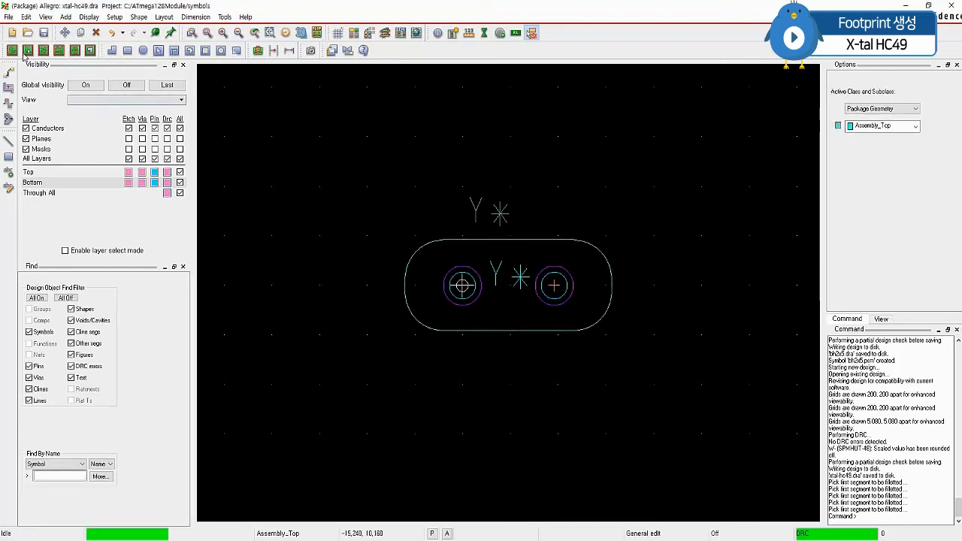
# Save the footprint drawing, overwriting the existing xtal-hc49.dra file.
pyautogui.click(9, 17)
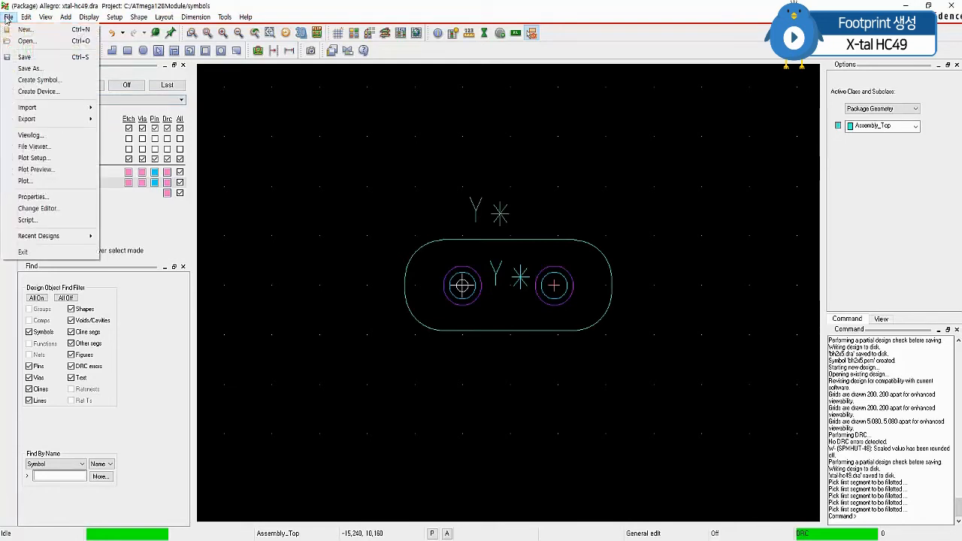
pyautogui.click(30, 57)
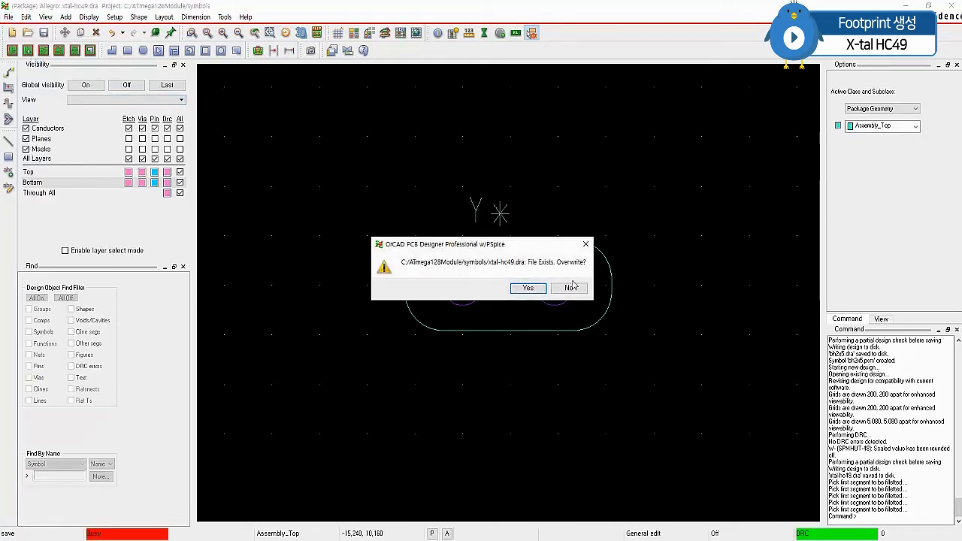
pyautogui.click(527, 288)
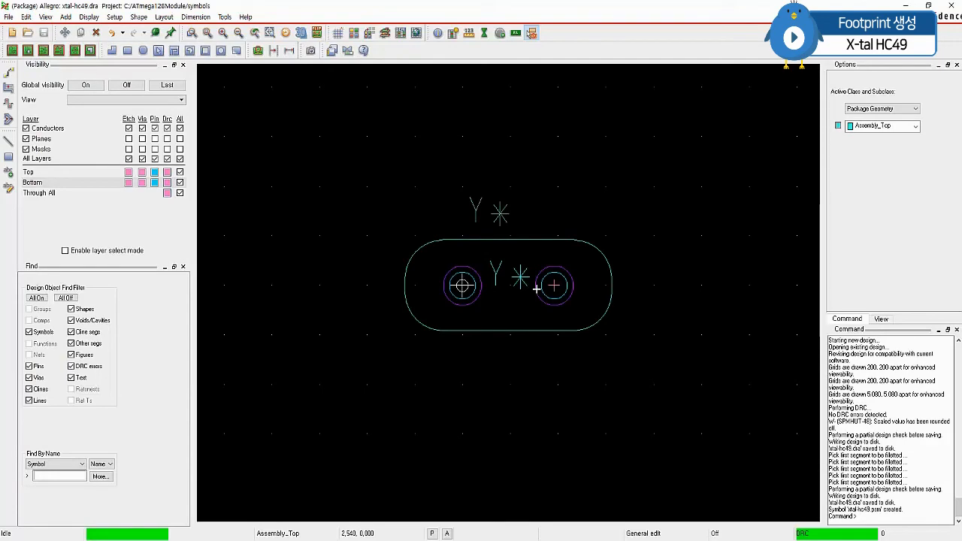